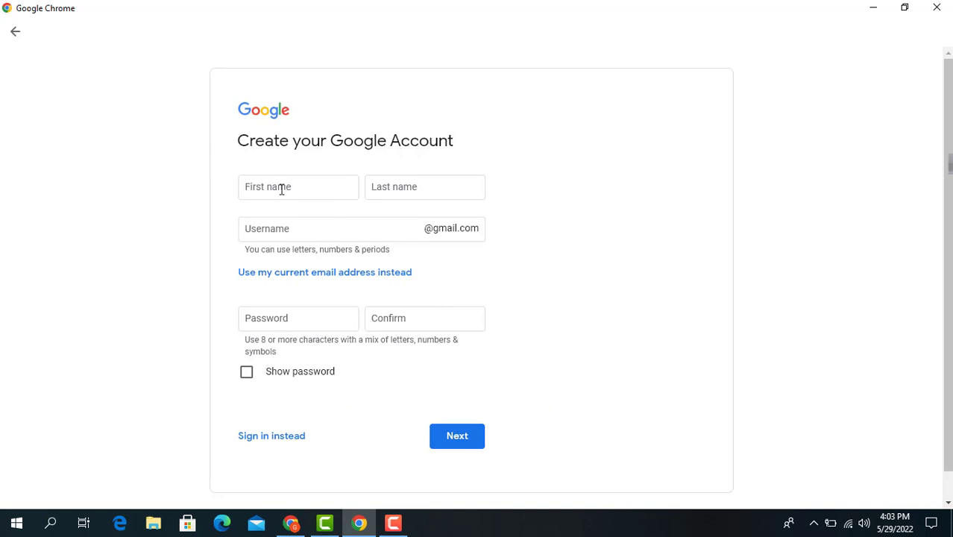
- Enter the first name and a draft full-length last name
left_click(282, 188)
type("piroj")
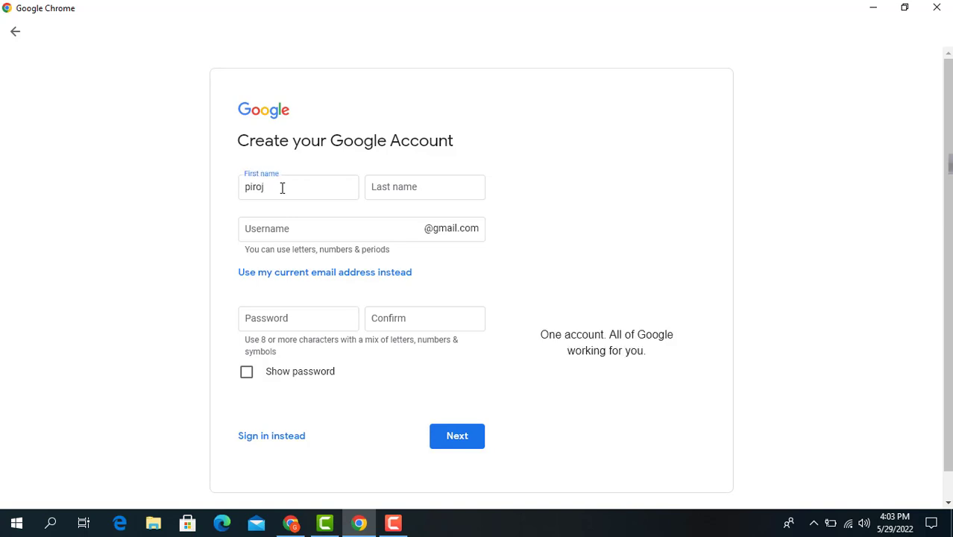
type("pur")
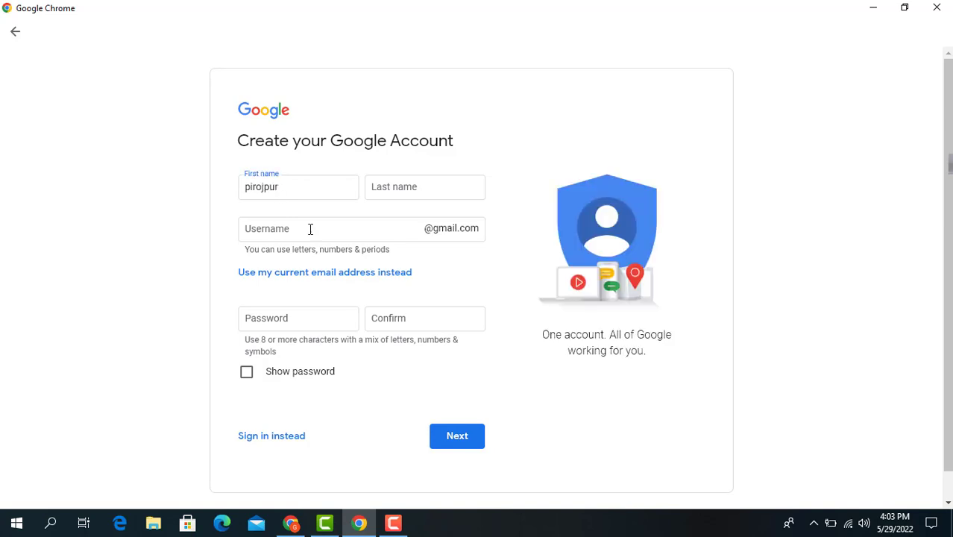
left_click(384, 187)
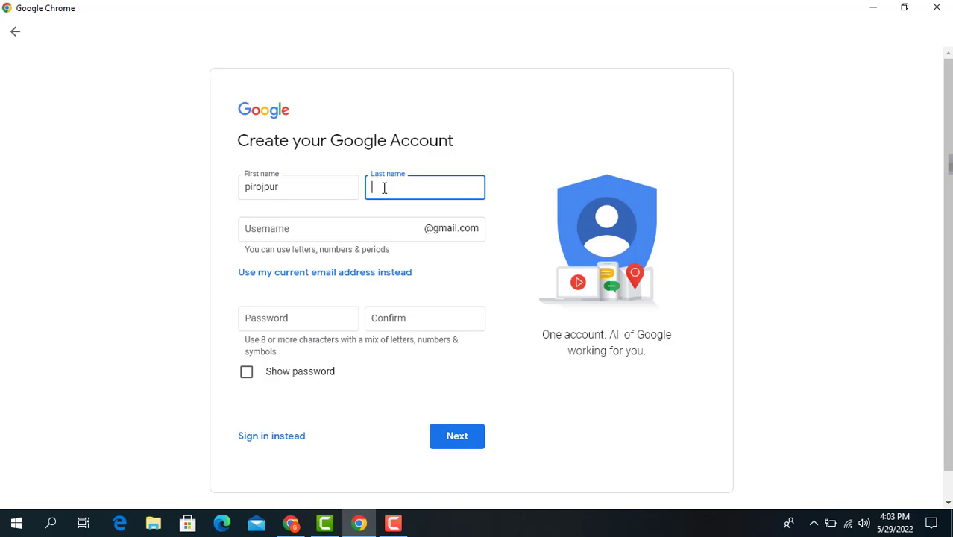
type("l")
type("Lear")
type("ning ")
type("C")
type("et")
type("nter")
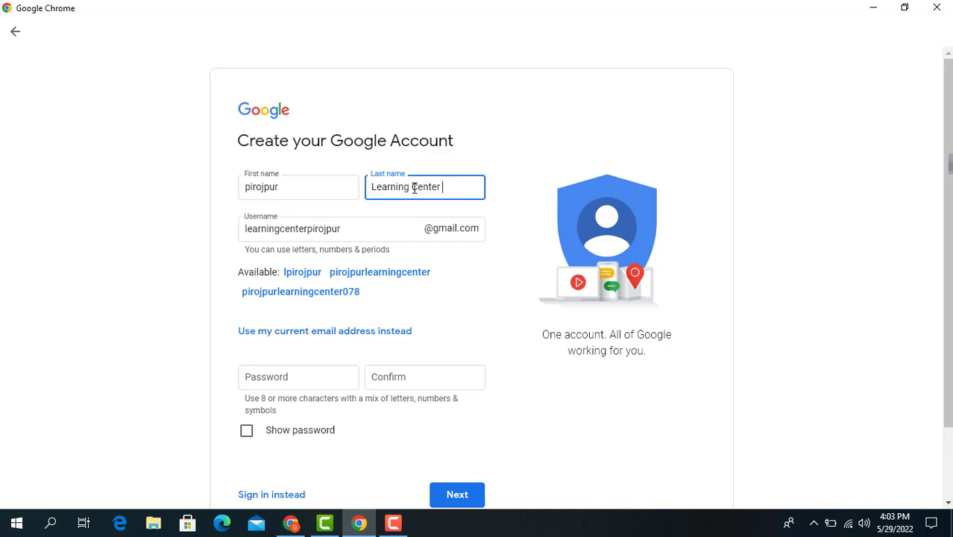
- Edit the last name down to its short letter abbreviation
left_click_drag(412, 186, 463, 191)
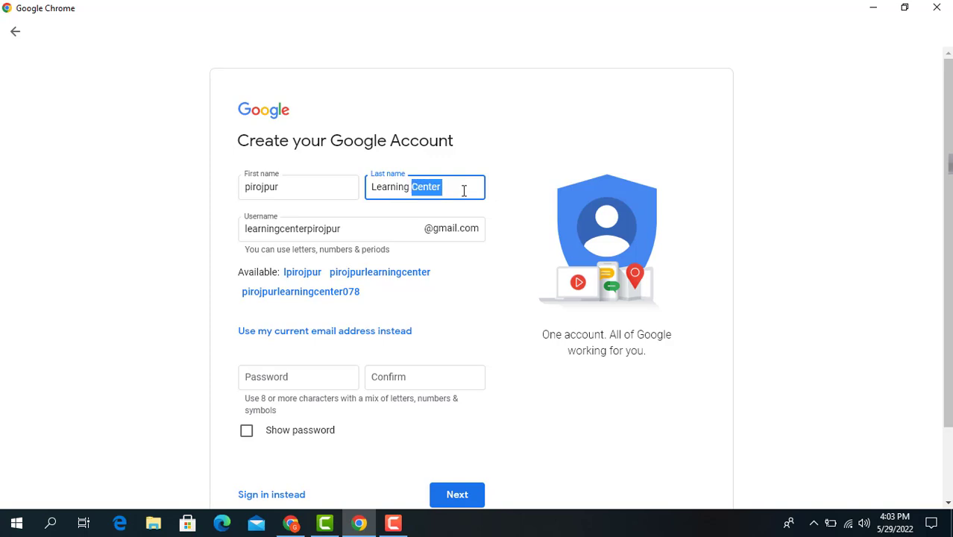
left_click(464, 191)
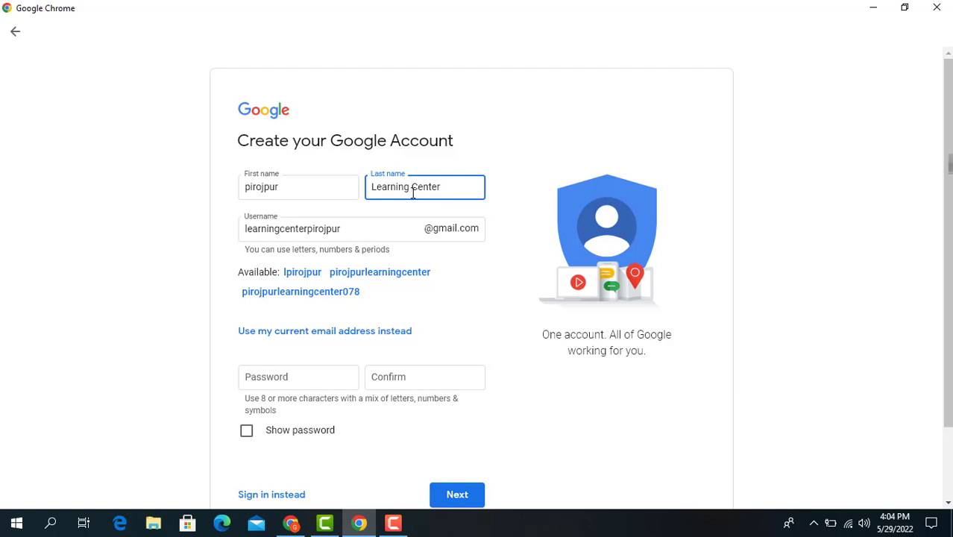
type("and E")
double_click(372, 187)
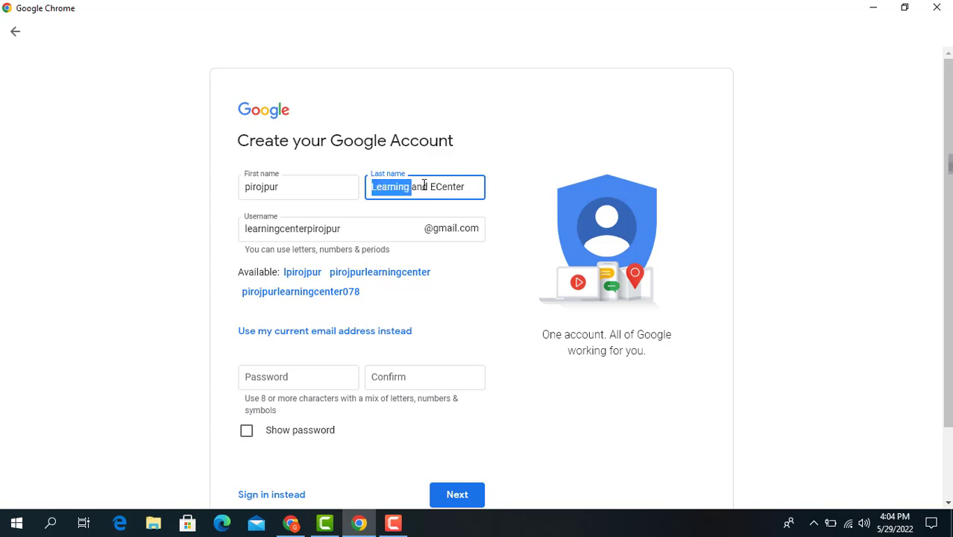
left_click_drag(424, 185, 470, 186)
type("l")
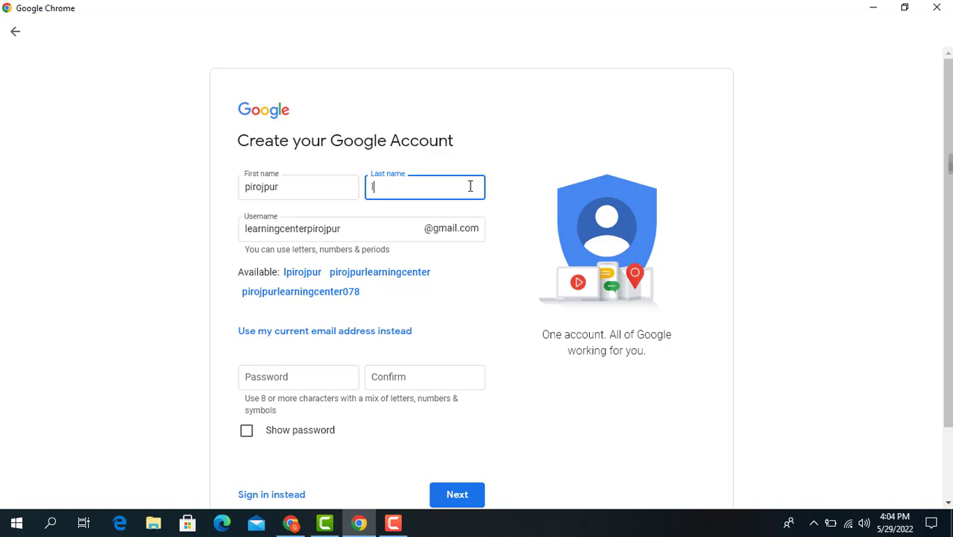
type("Le")
key("BackSpace")
type("EC")
left_click(513, 234)
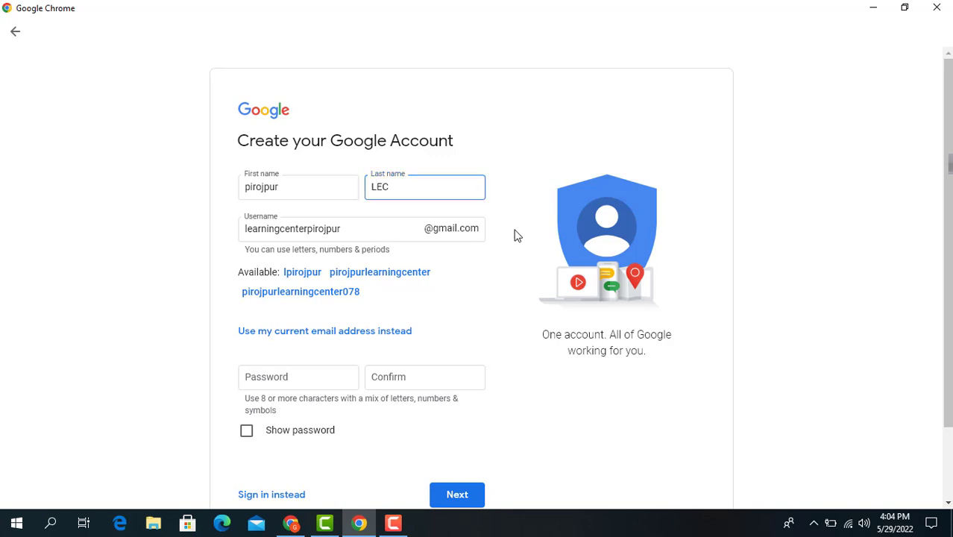
- Trim the suggested Gmail username and append the last-name letters to it
left_click(348, 232)
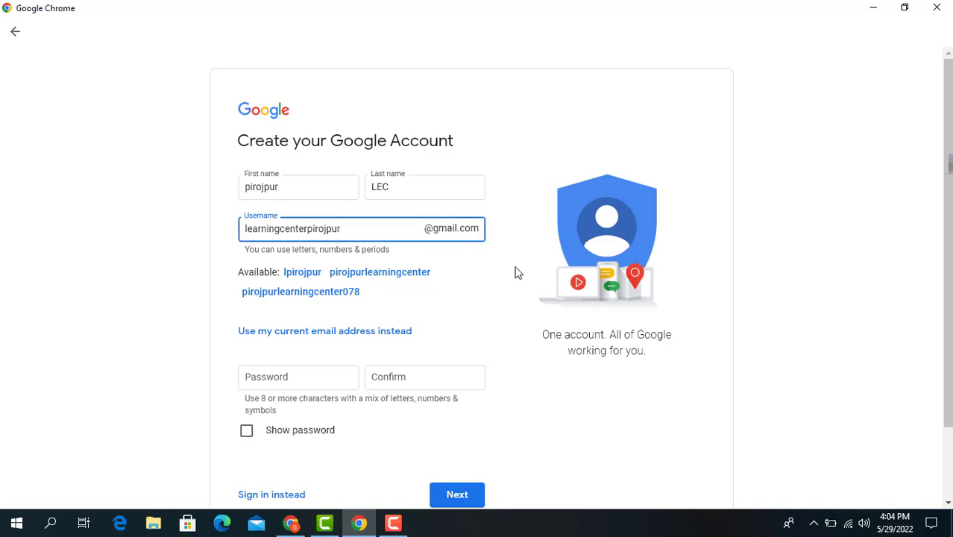
left_click(305, 229)
key("shift+Home")
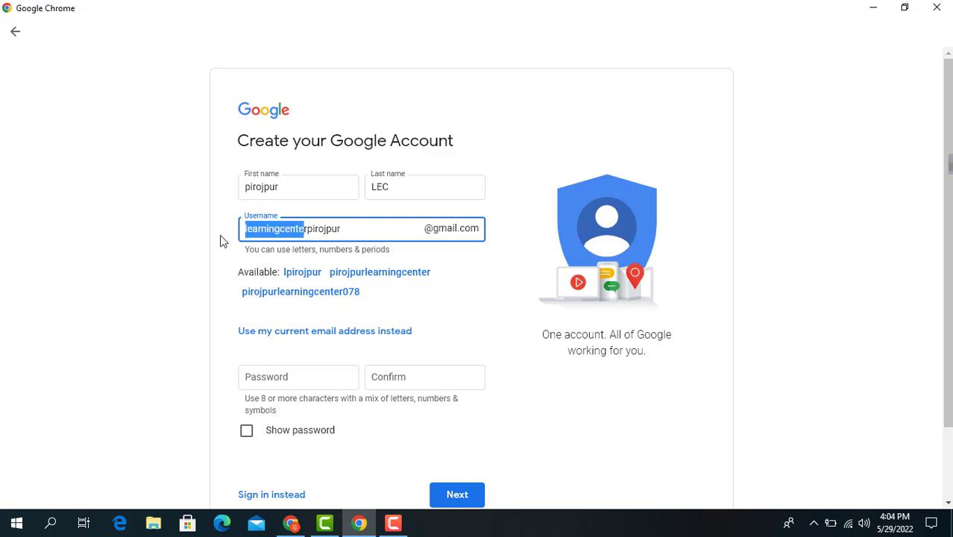
key("BackSpace")
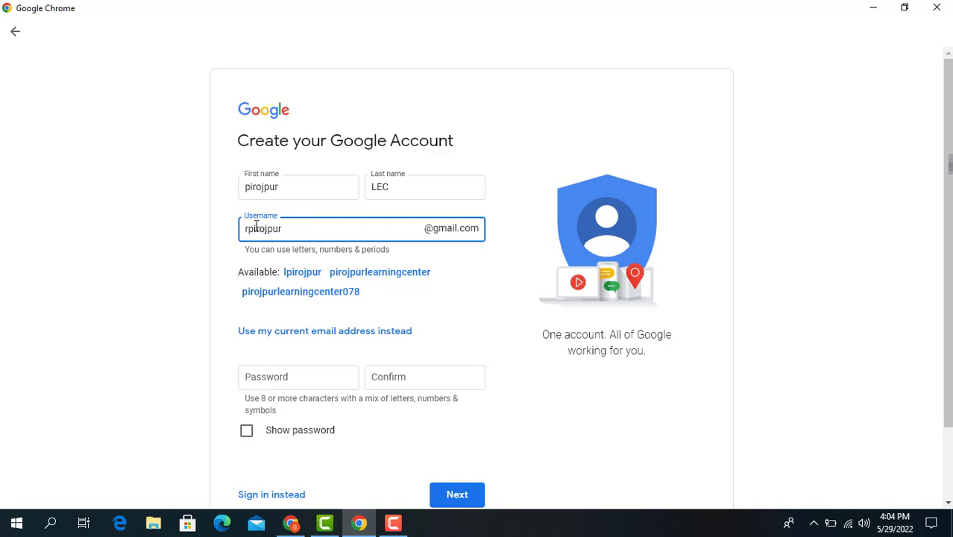
key("BackSpace")
left_click(313, 228)
type("lec")
left_click(470, 275)
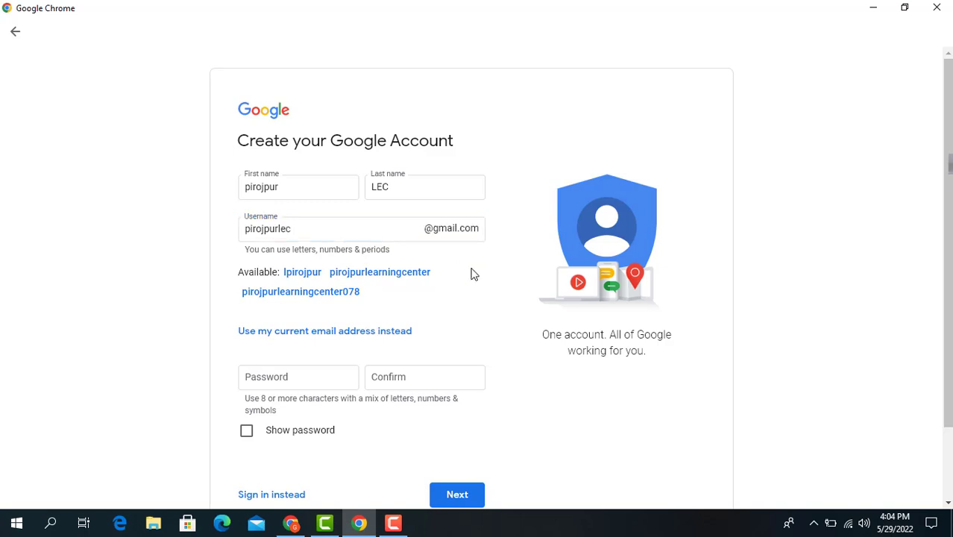
left_click(277, 379)
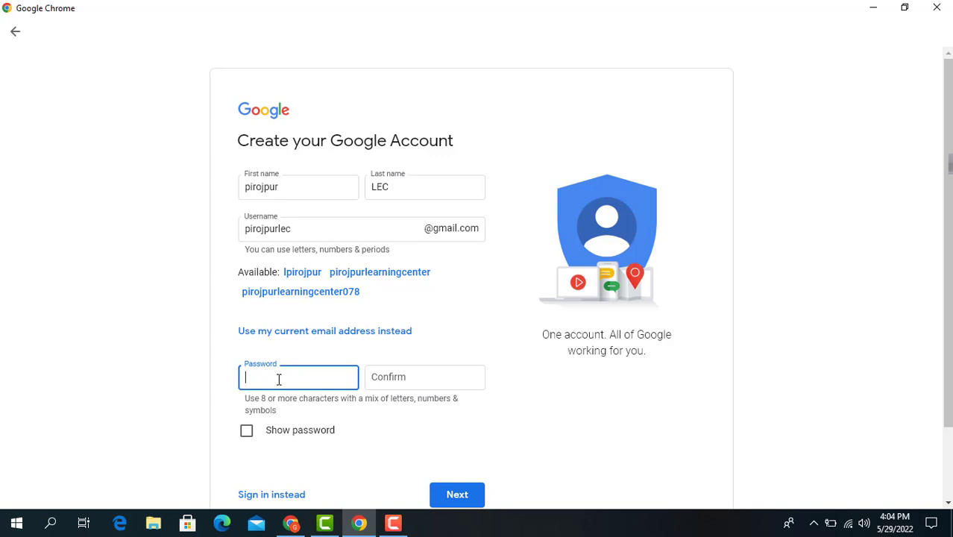
- Enter the account password and retype it in the confirmation field
type("p")
key("BackSpace")
left_click(397, 378)
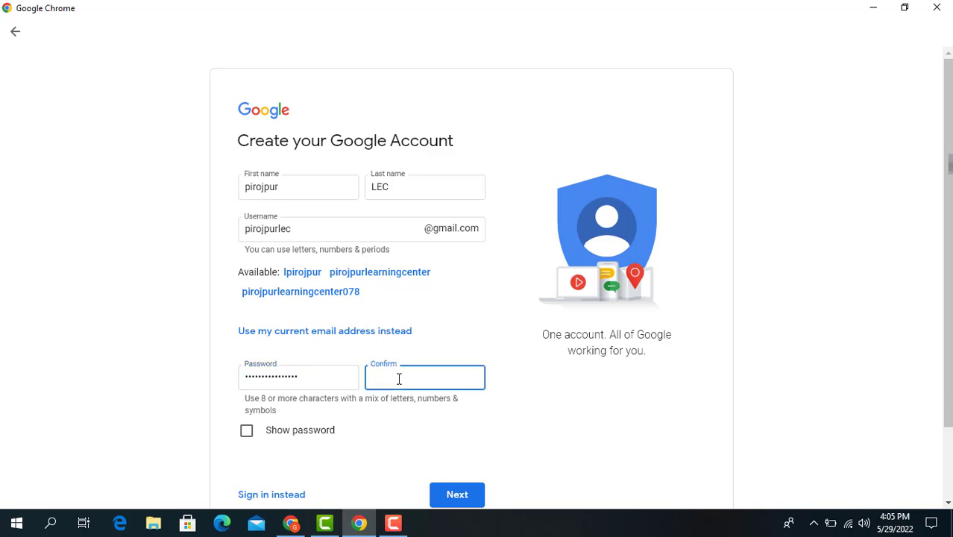
scroll(399, 382, "down", 1)
- Submit the form, enter the phone number, and verify it with the texted six-digit code
left_click(453, 425)
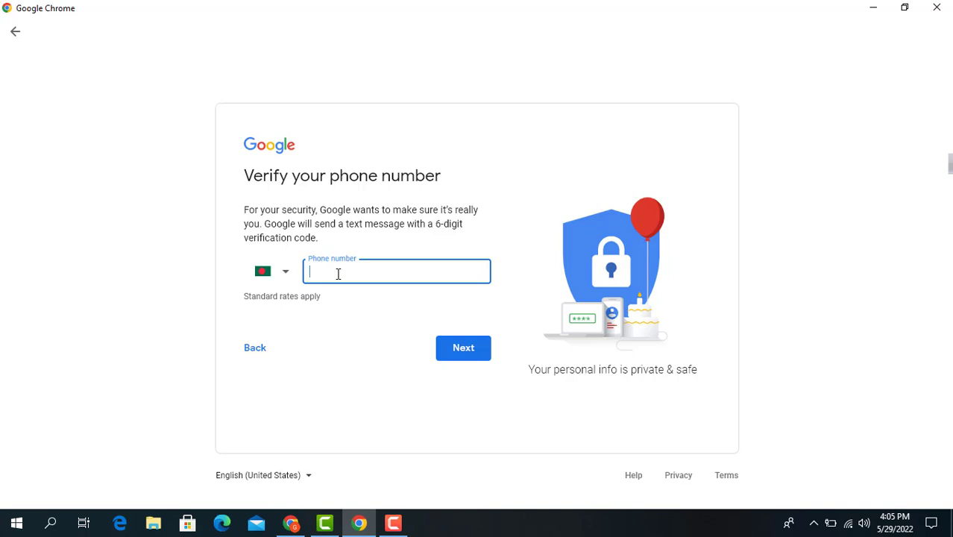
left_click(459, 351)
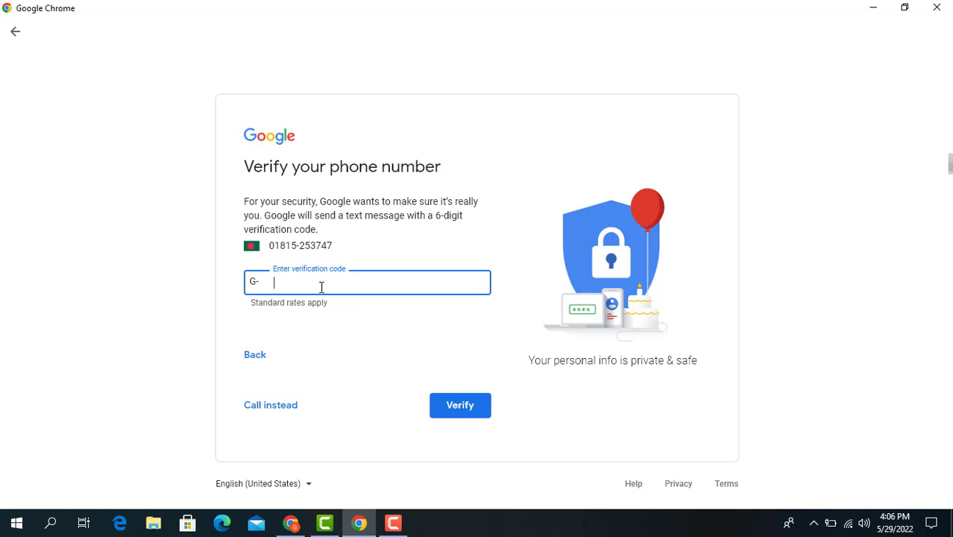
left_click(446, 400)
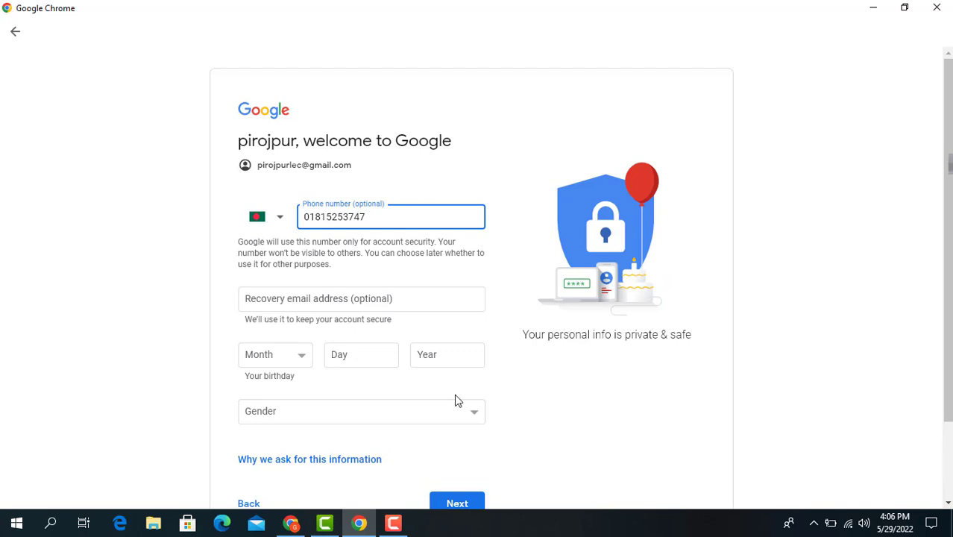
scroll(395, 363, "down", 1)
left_click(300, 290)
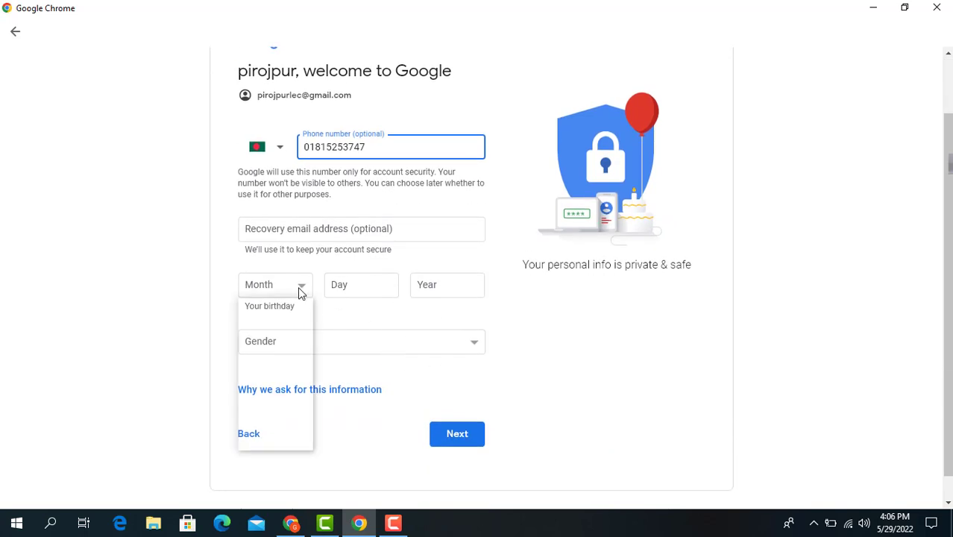
left_click(274, 416)
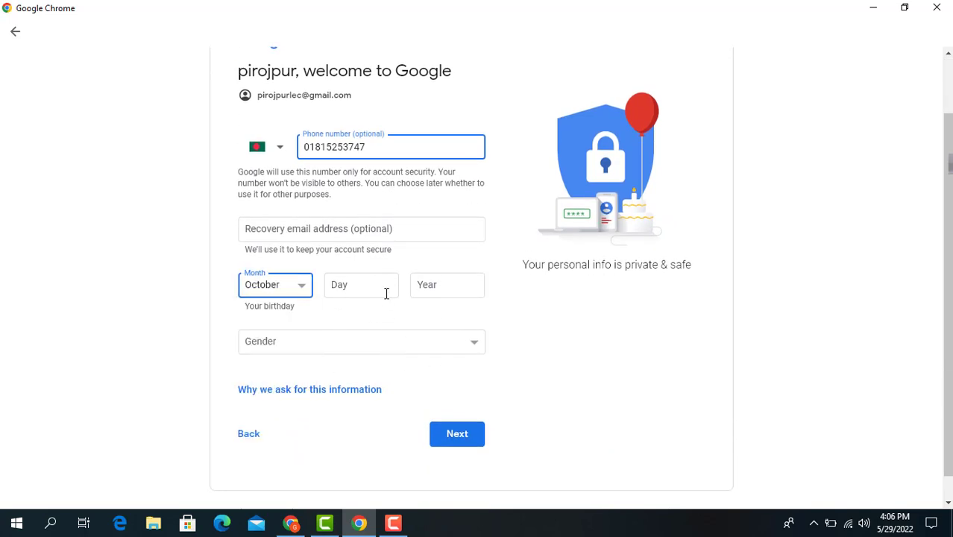
left_click(386, 292)
type("20")
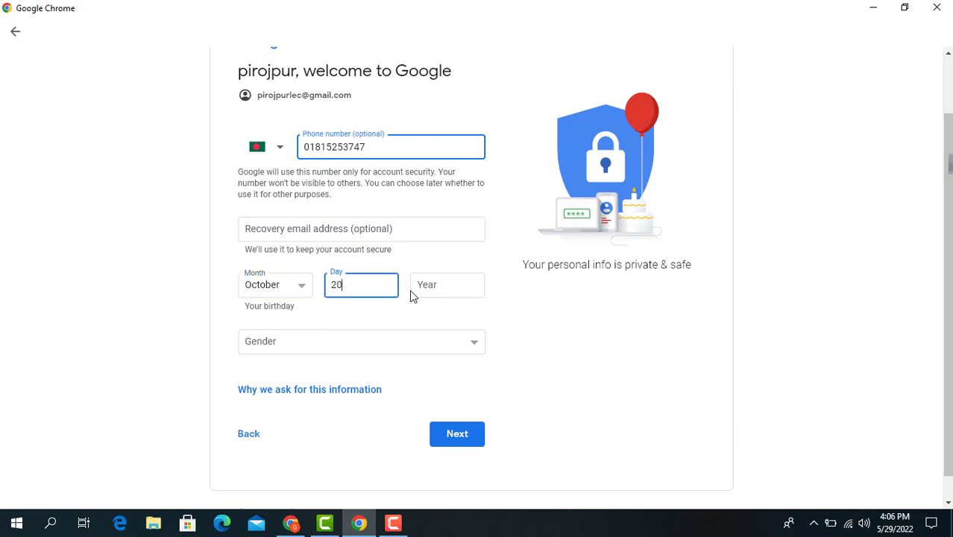
left_click(418, 288)
type("18")
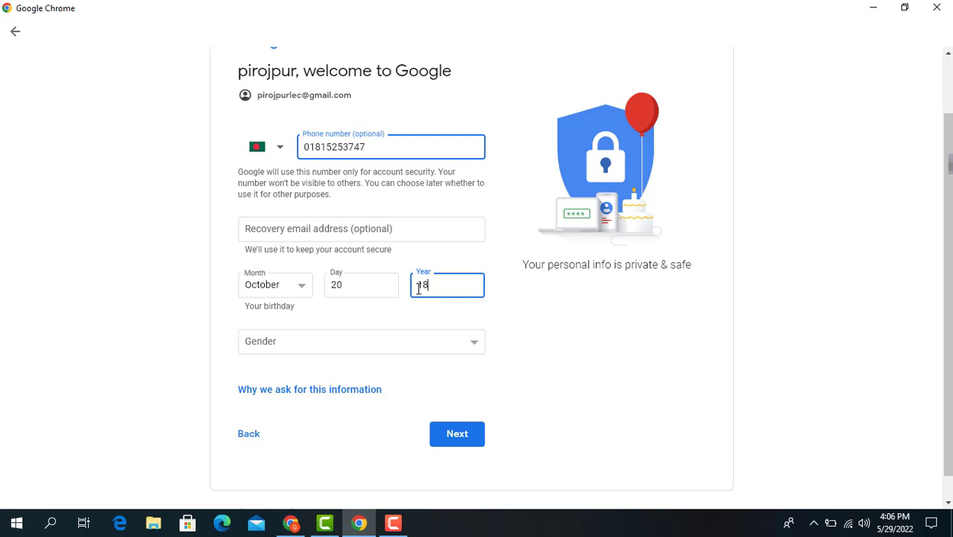
key("BackSpace")
type("989")
- Choose Male as gender, submit, and agree to use the number across Google services
left_click(373, 344)
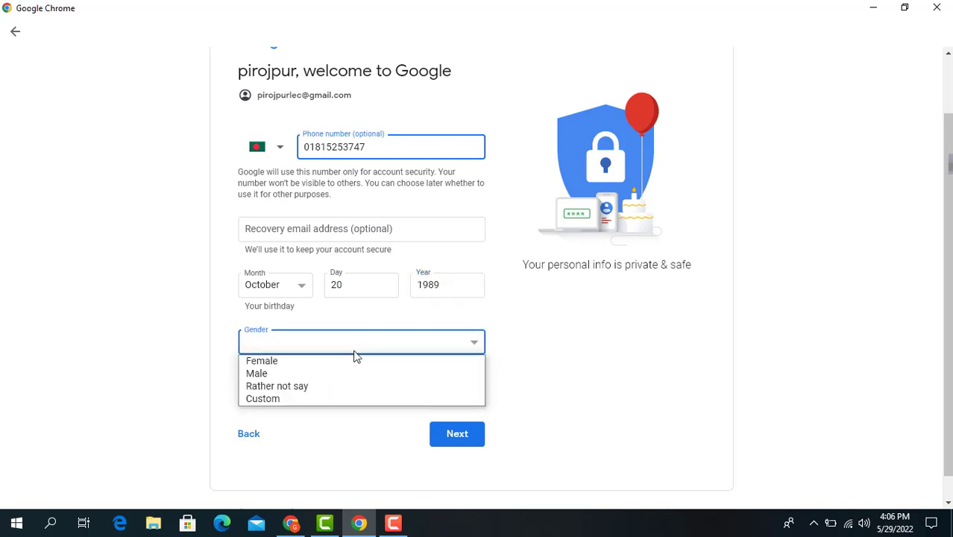
left_click(329, 375)
left_click(454, 434)
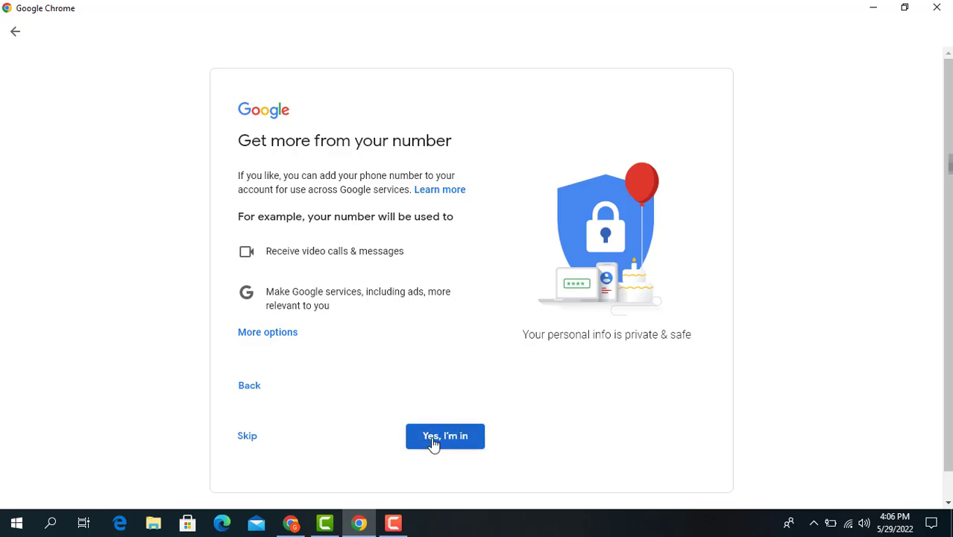
left_click(433, 441)
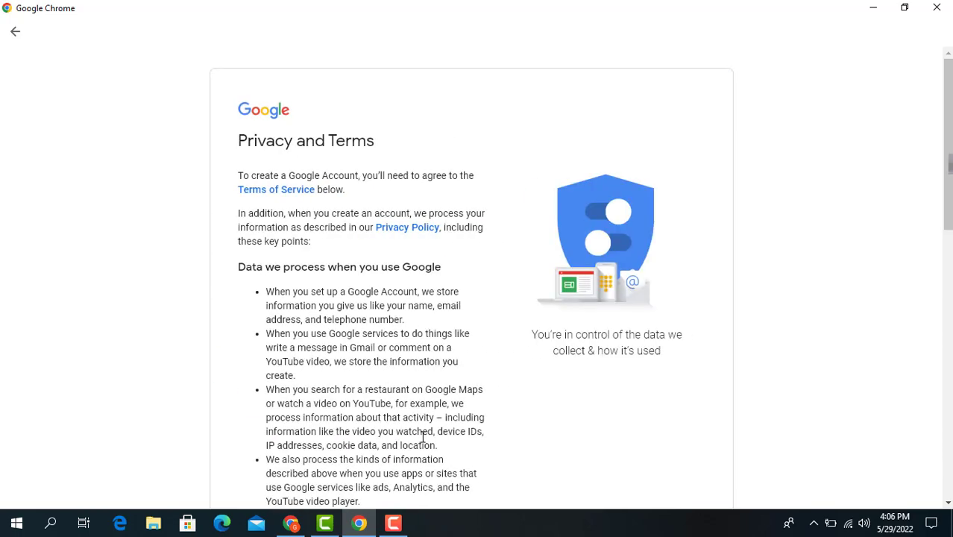
scroll(443, 355, "down", 10)
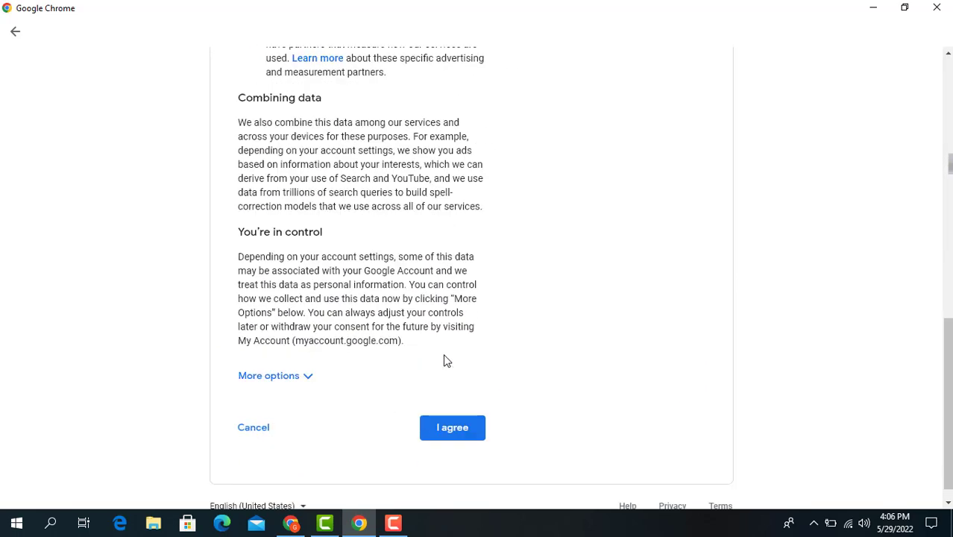
- Agree to Google's privacy terms and turn on sync for the new profile
left_click(451, 409)
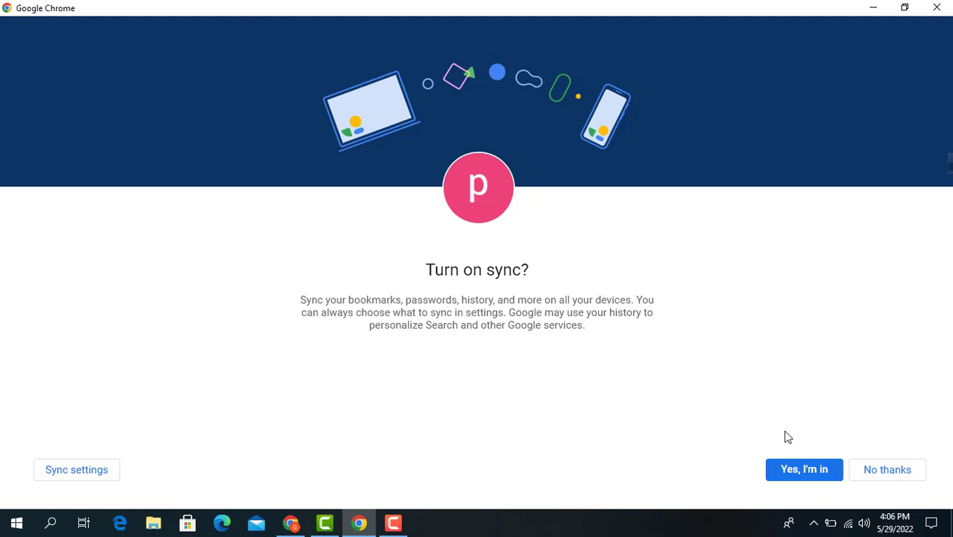
left_click(803, 474)
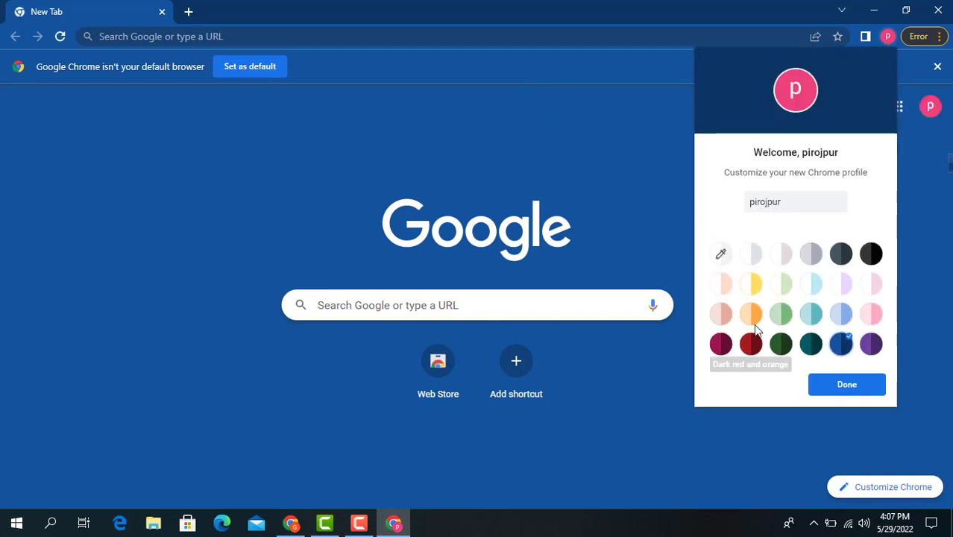
- Preview orange, dark red, pink and purple, then settle on the light teal-and-white theme
left_click(750, 315)
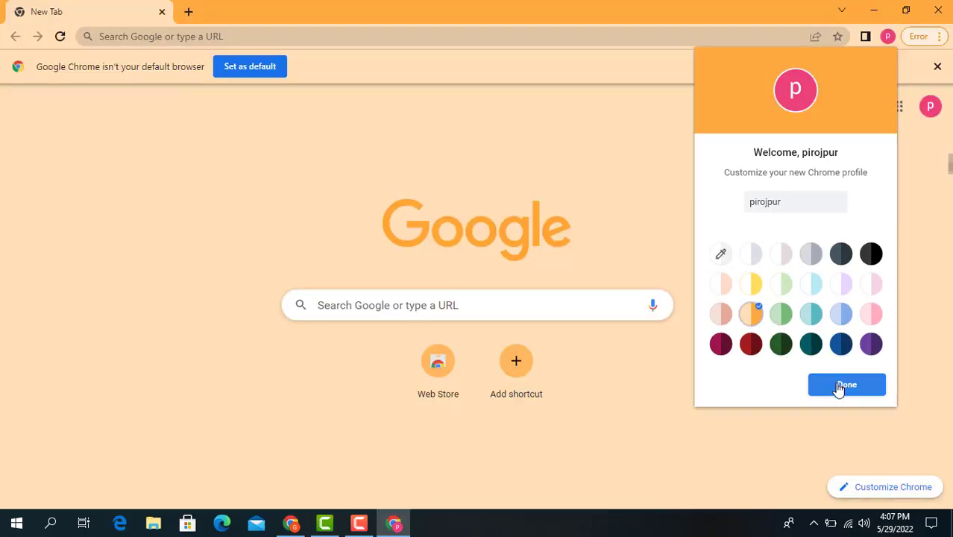
left_click(749, 347)
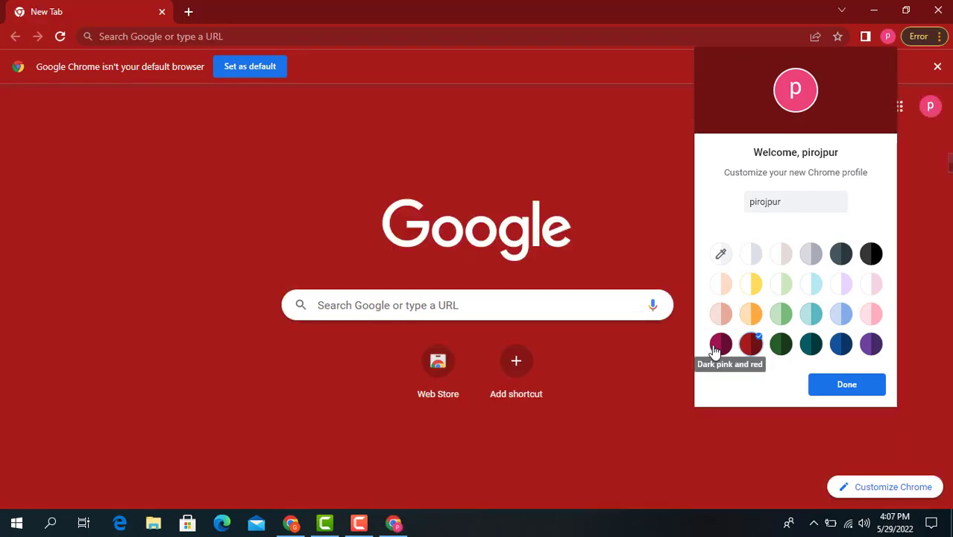
left_click(720, 345)
left_click(867, 345)
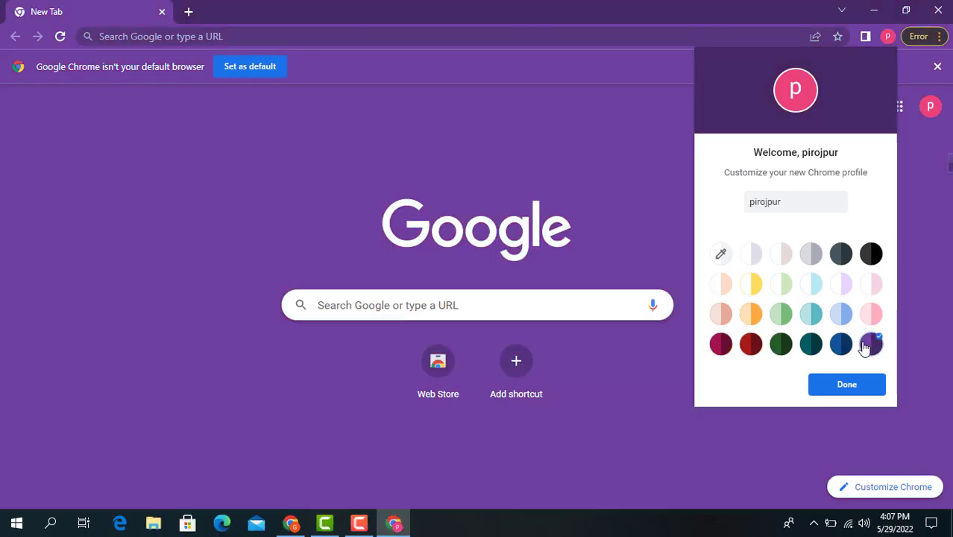
left_click(811, 285)
left_click(835, 387)
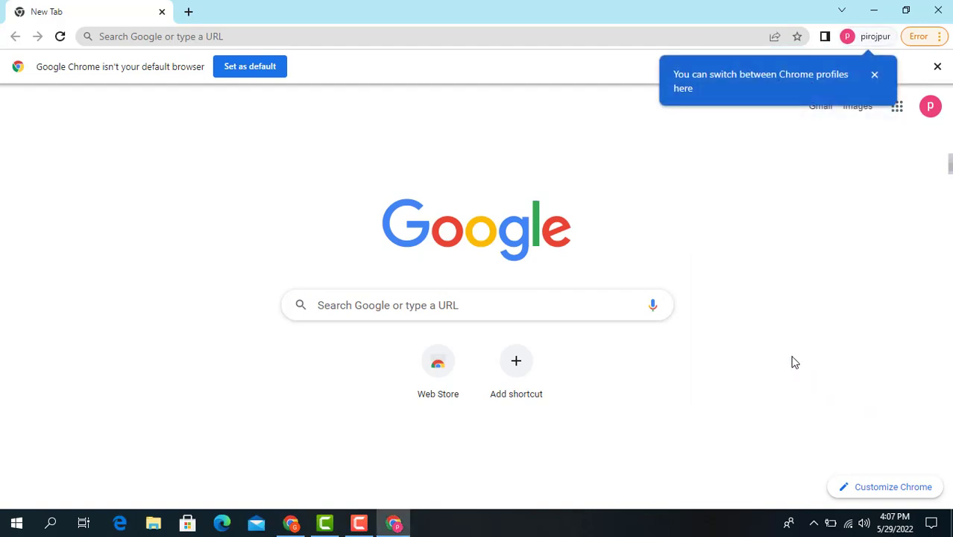
- Dismiss the profile tip and copy the account's email address from the account panel
left_click(876, 75)
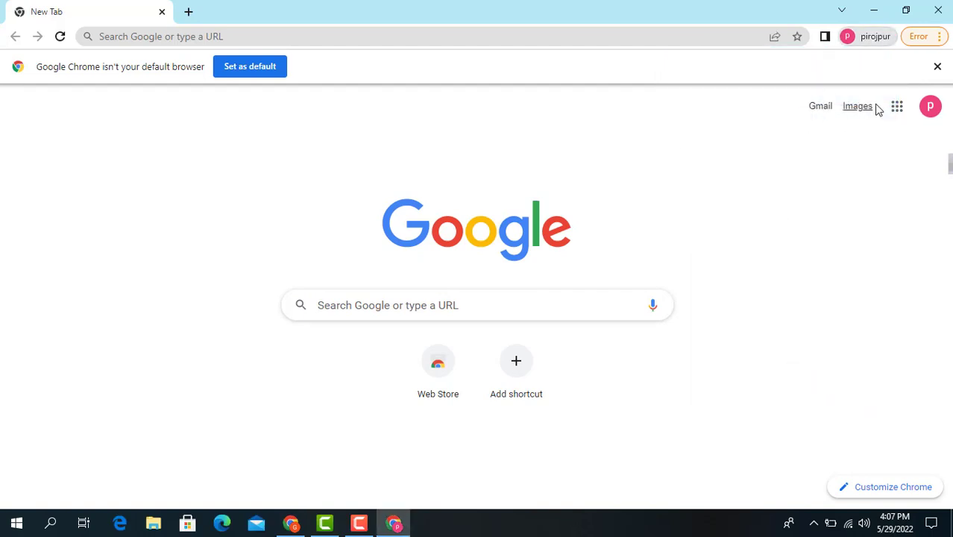
left_click(930, 108)
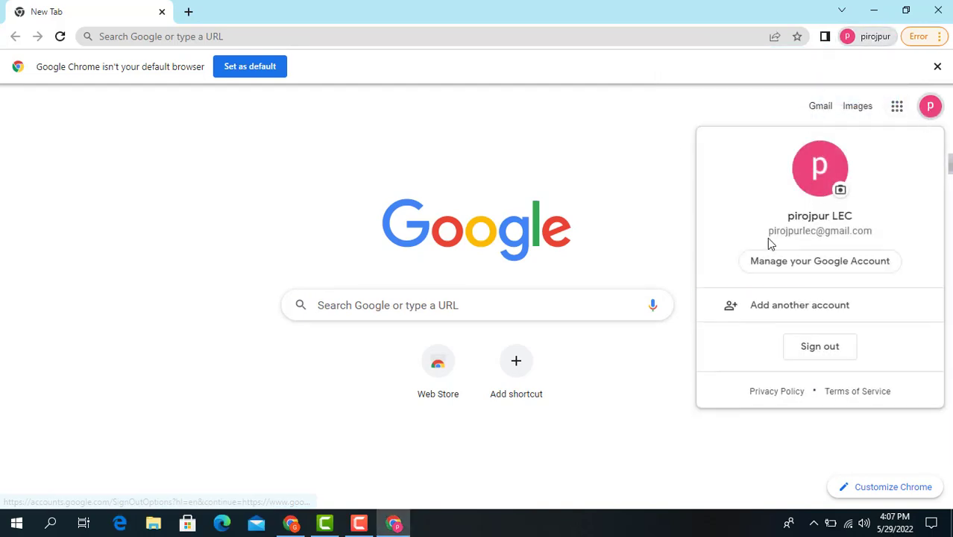
left_click_drag(768, 233, 880, 240)
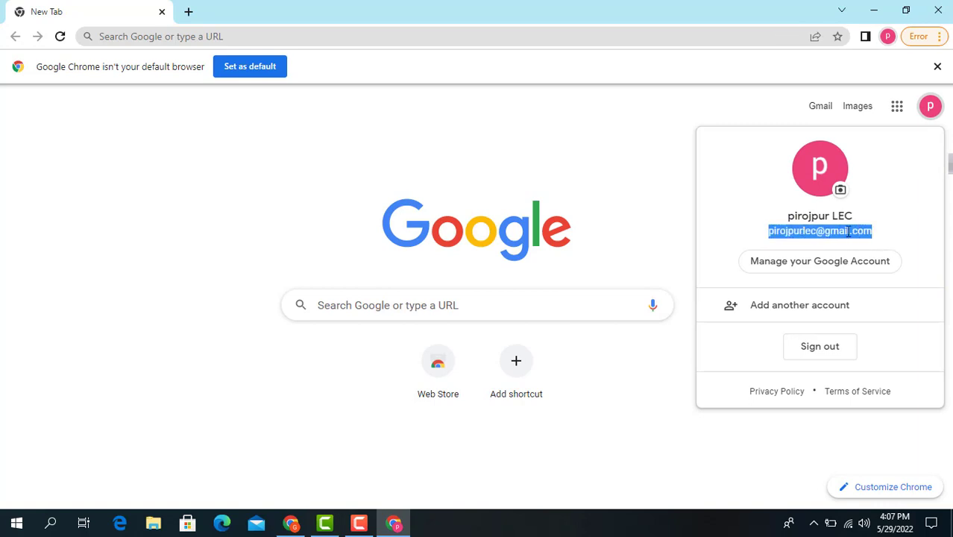
right_click(847, 231)
left_click(820, 240)
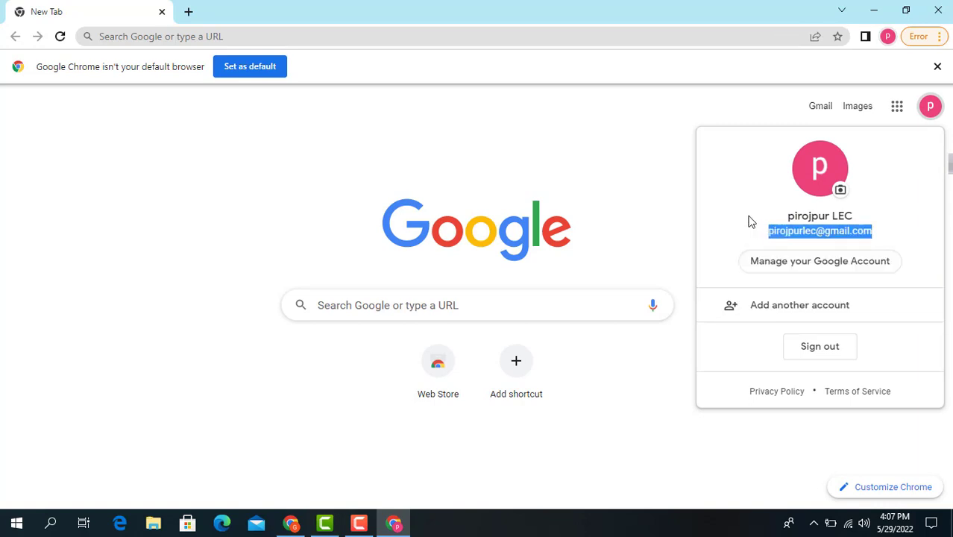
left_click(678, 205)
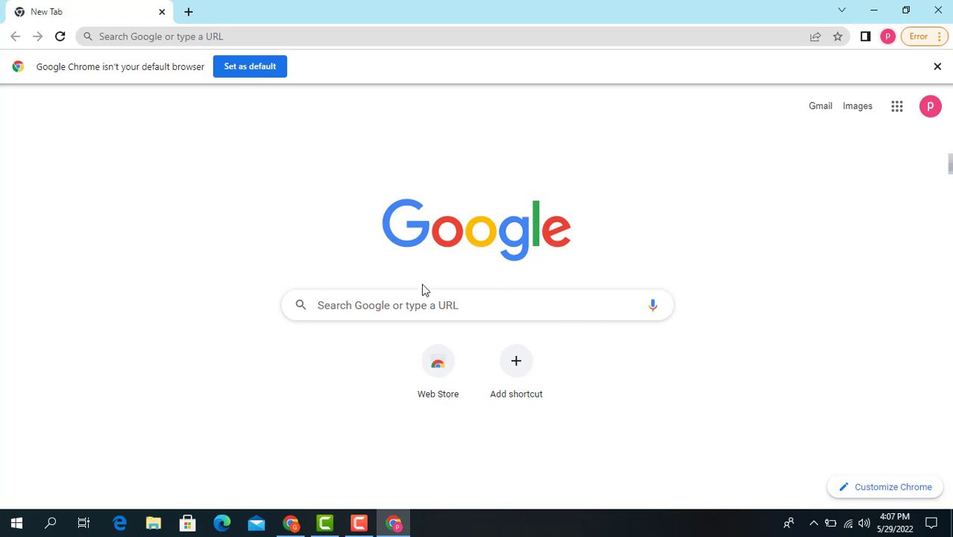
- Search Google for 'gmail create account' and scroll through the results
left_click(407, 299)
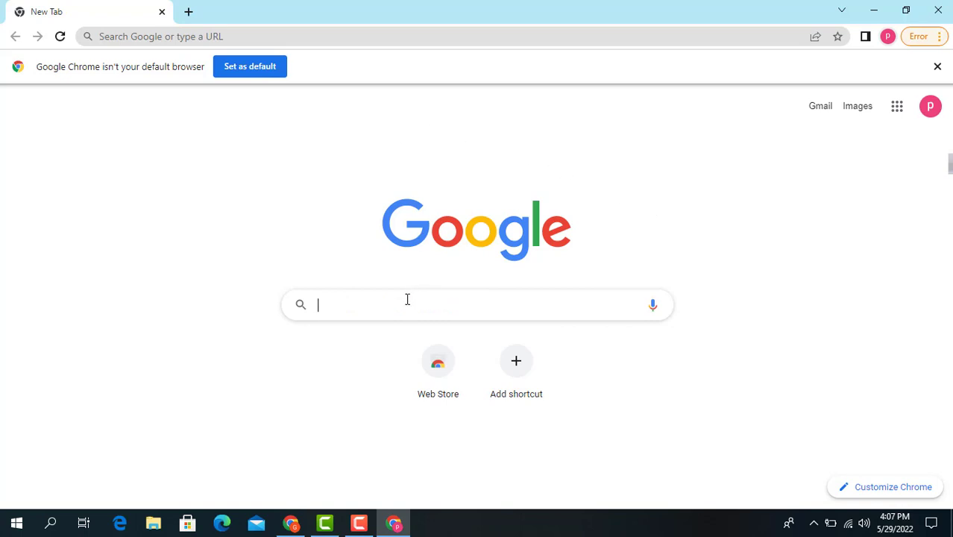
type("gmail")
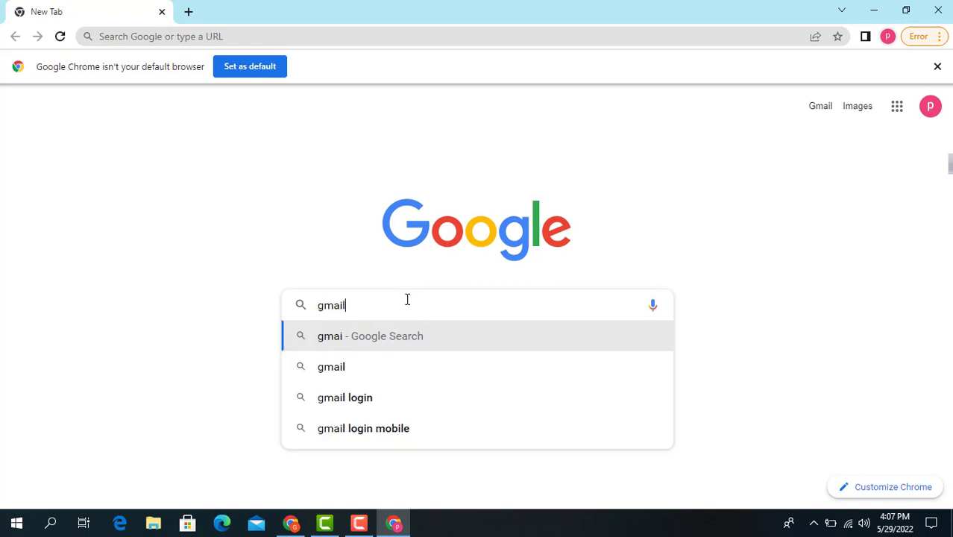
type(" cre")
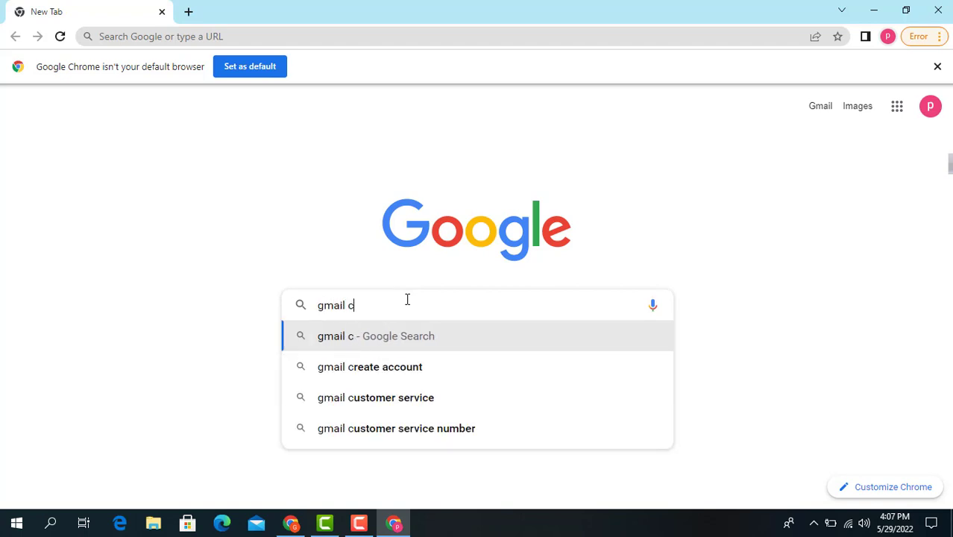
left_click(375, 368)
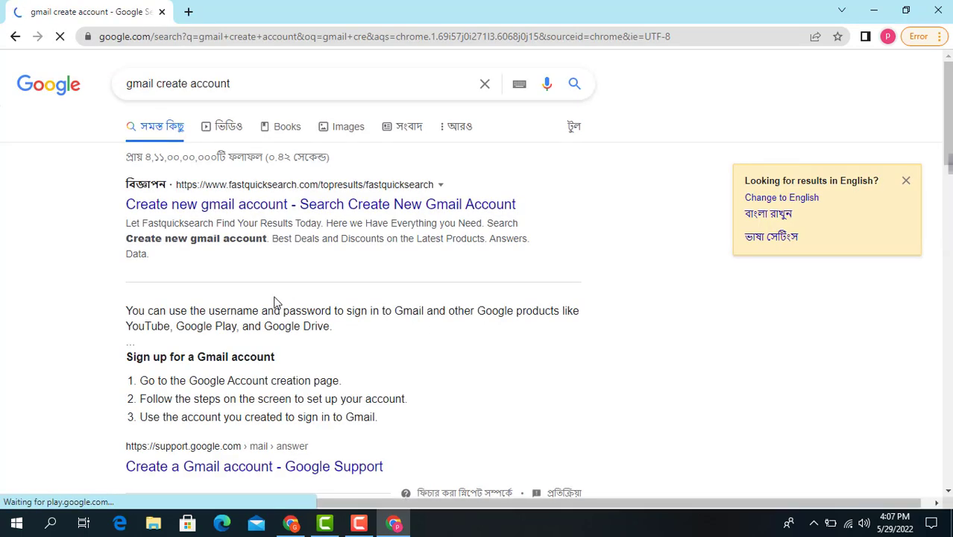
scroll(272, 303, "down", 3)
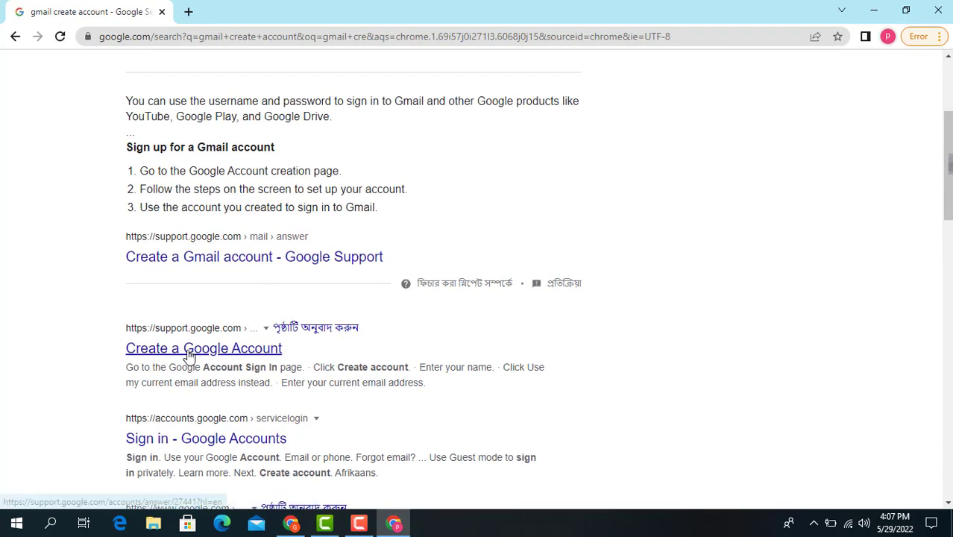
scroll(211, 404, "down", 1)
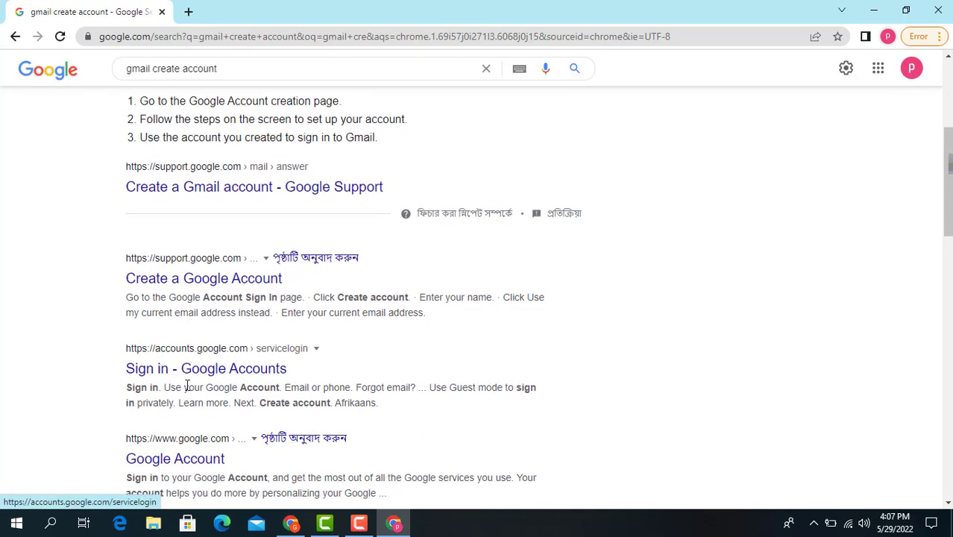
scroll(191, 424, "down", 1)
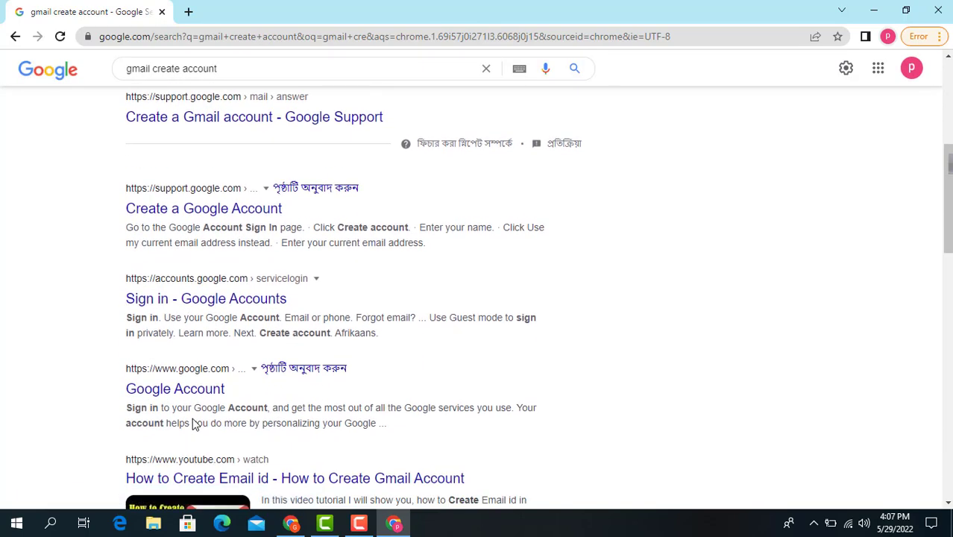
- Open the Sign in - Google Accounts result, dismiss the 2-Step Verification card, then return to the results
left_click(205, 306)
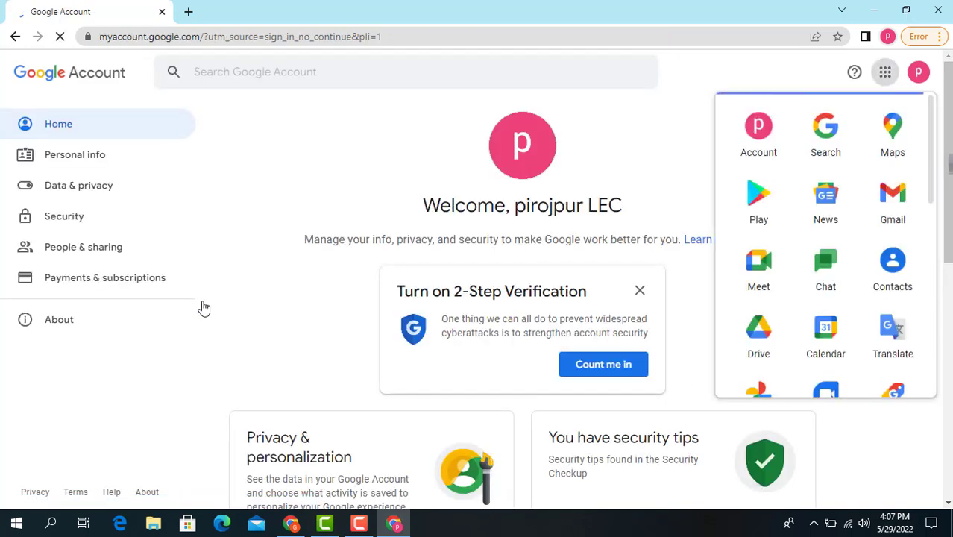
left_click(640, 292)
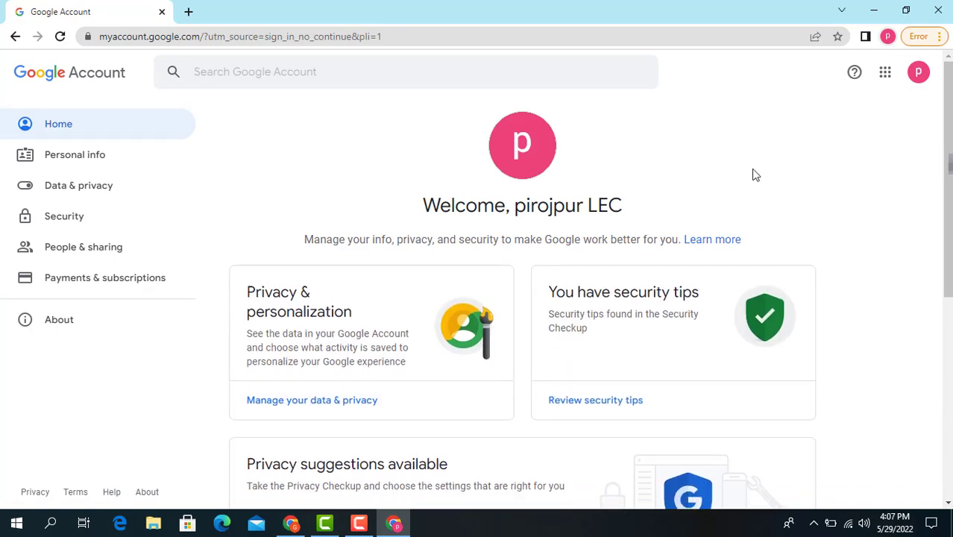
left_click(15, 39)
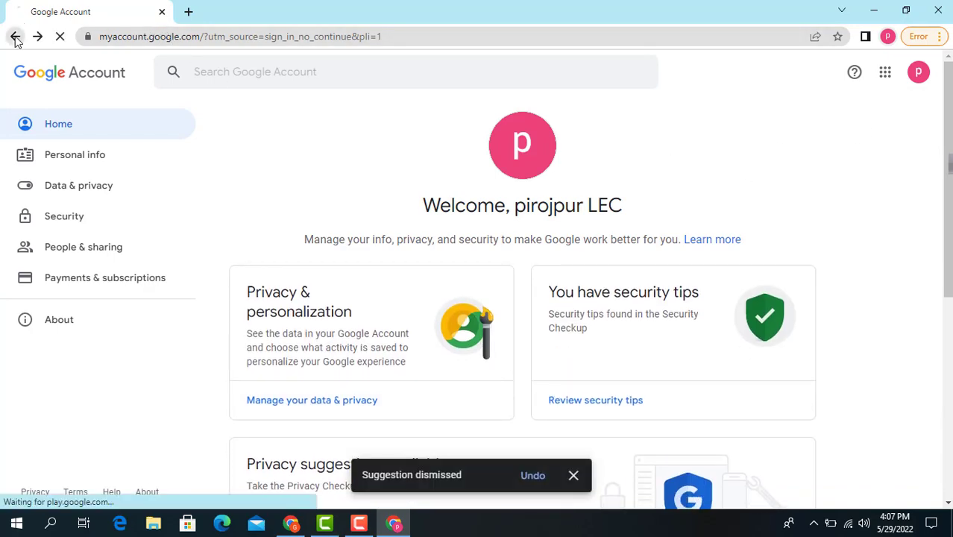
scroll(210, 226, "down", 2)
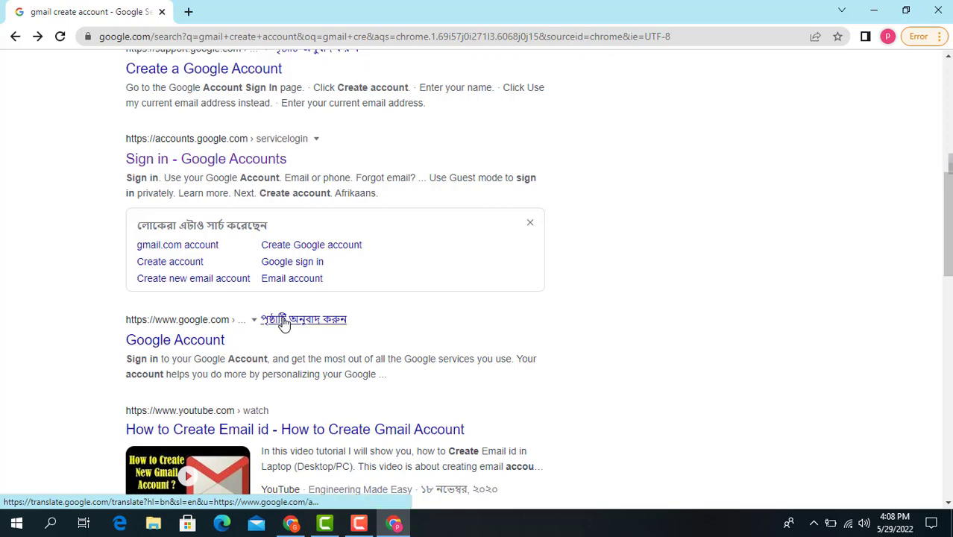
- Switch the 'gmail create account' results from Bengali to English and open the Google apps launcher
scroll(290, 320, "up", 8)
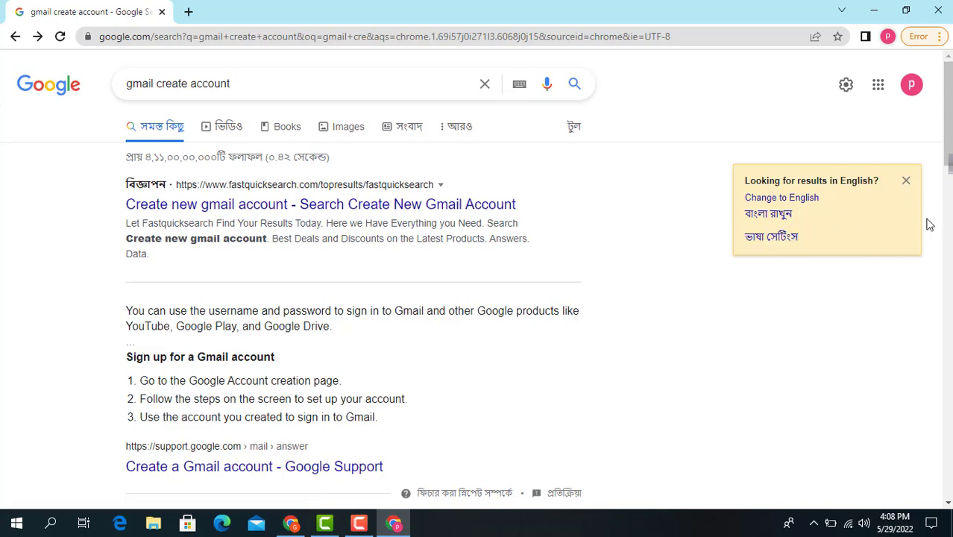
left_click(807, 206)
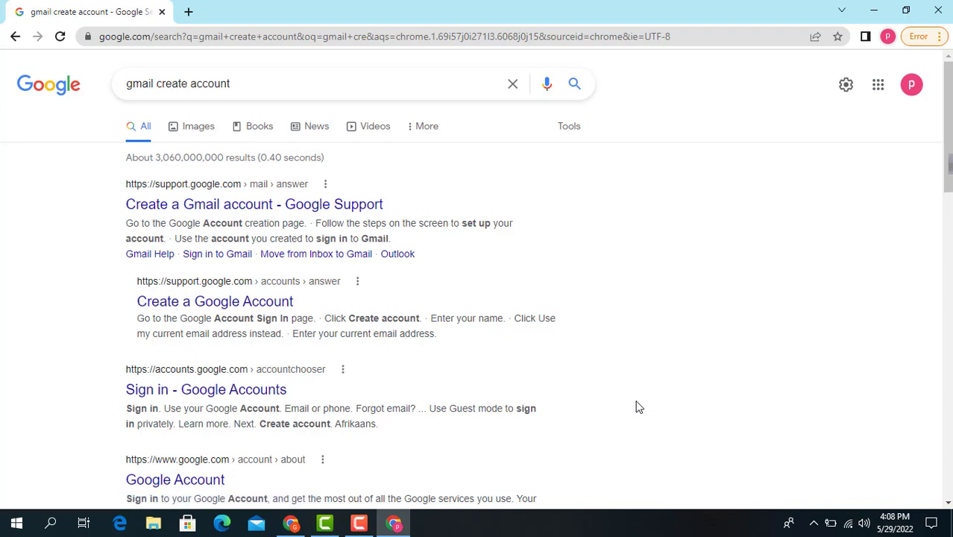
left_click(878, 85)
scroll(820, 335, "down", 2)
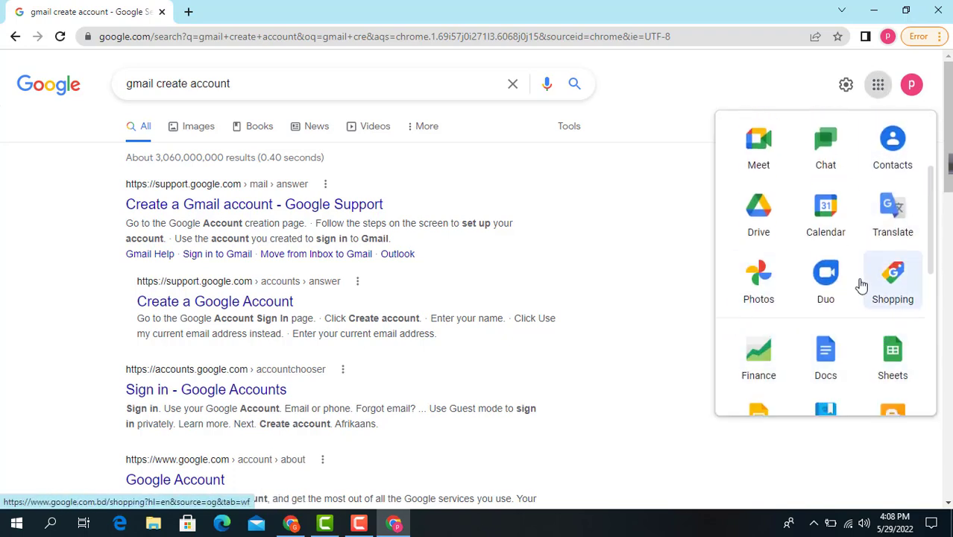